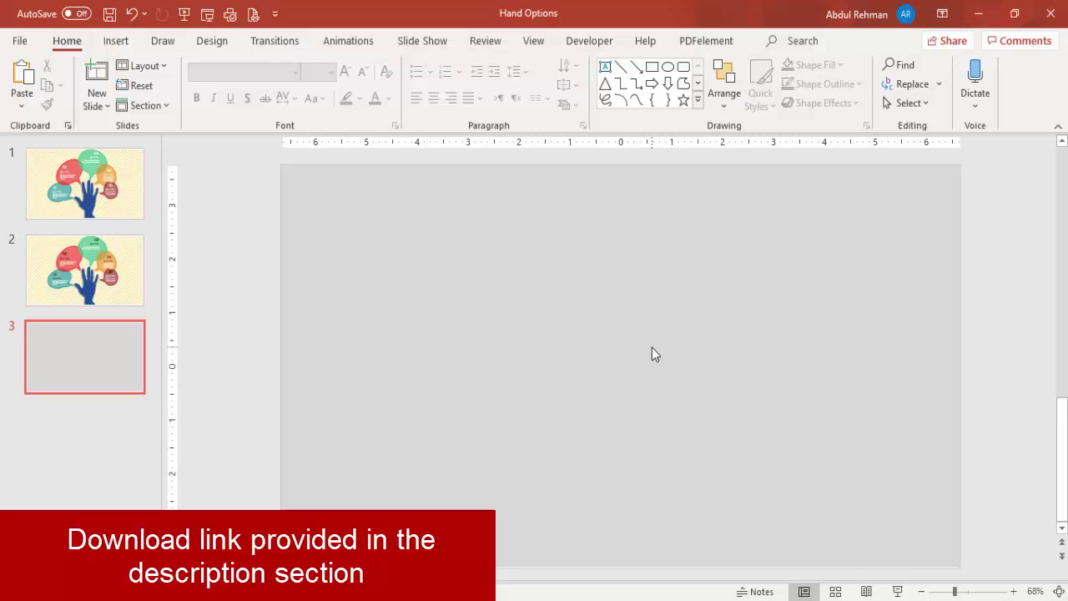
- Paste the raised-hand photo onto slide 3 and start Remove Background on it
key("ctrl+v")
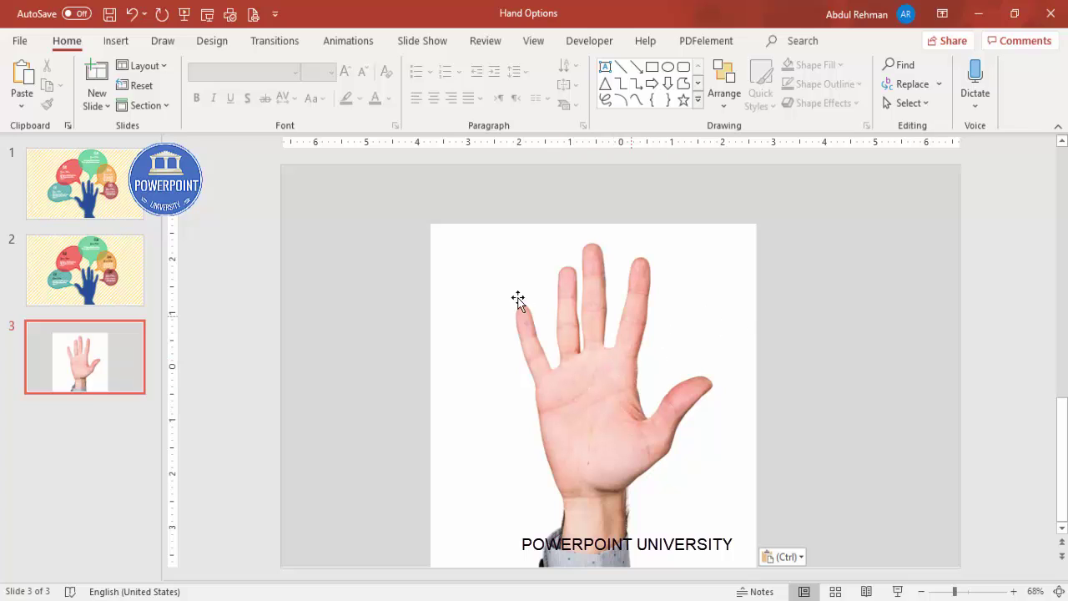
left_click(597, 305)
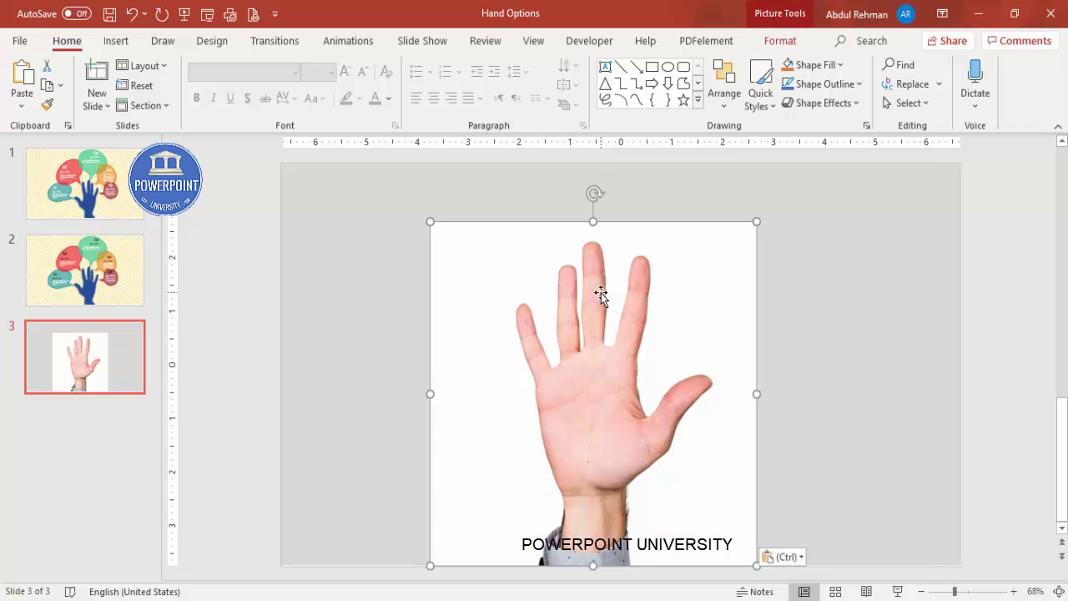
left_click(778, 41)
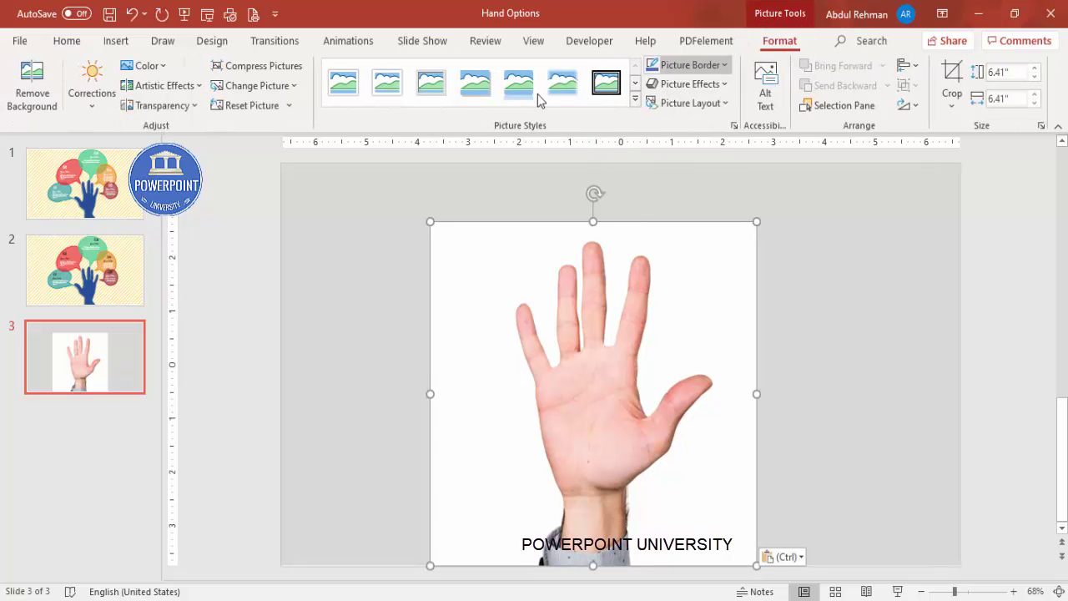
left_click(30, 83)
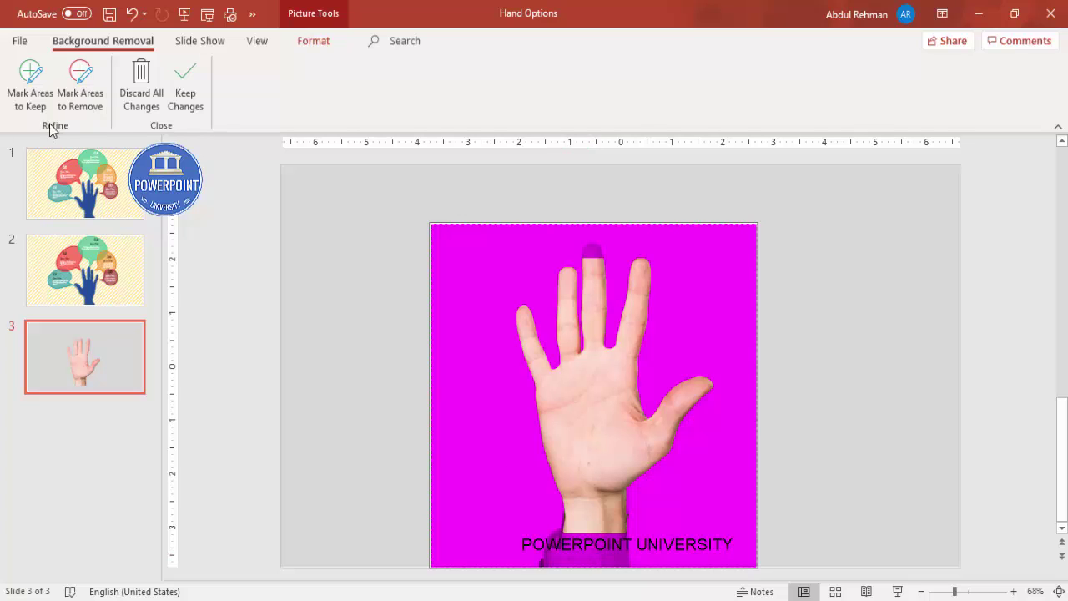
- Mark the middle fingertip and the wrist as areas to keep
left_click(30, 102)
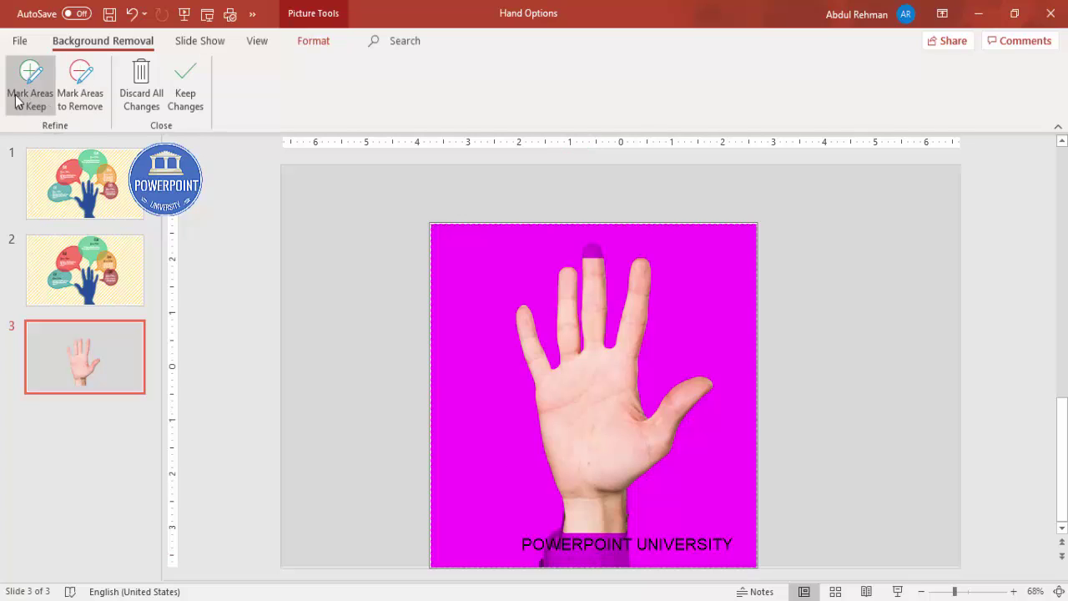
left_click(23, 92)
left_click_drag(595, 245, 594, 266)
left_click_drag(594, 523, 591, 554)
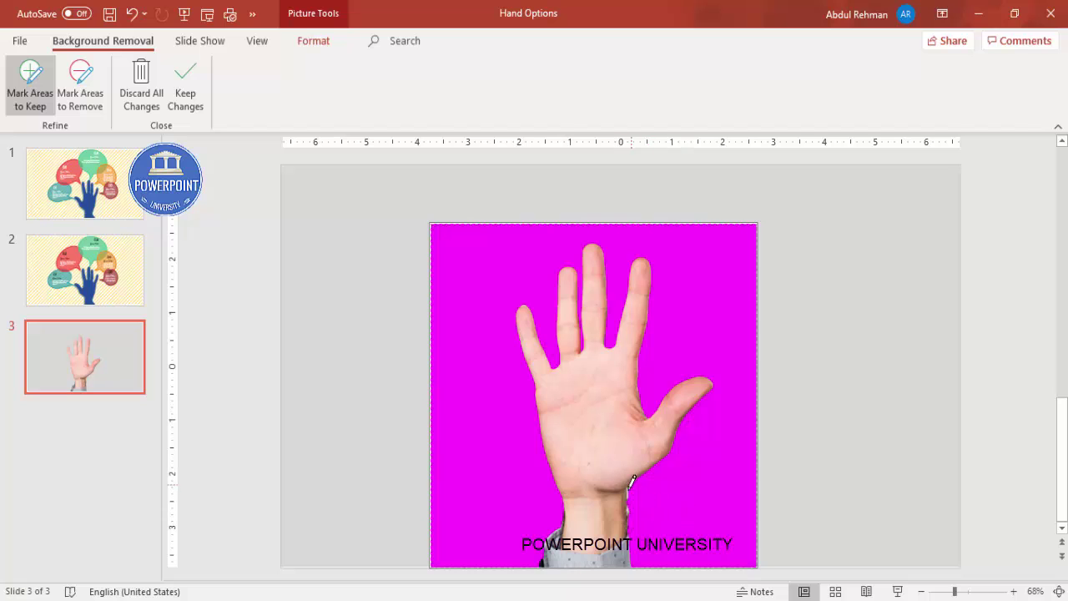
- Zoom in and mark the stray fragments along the wrist's right edge for removal
left_click(977, 594)
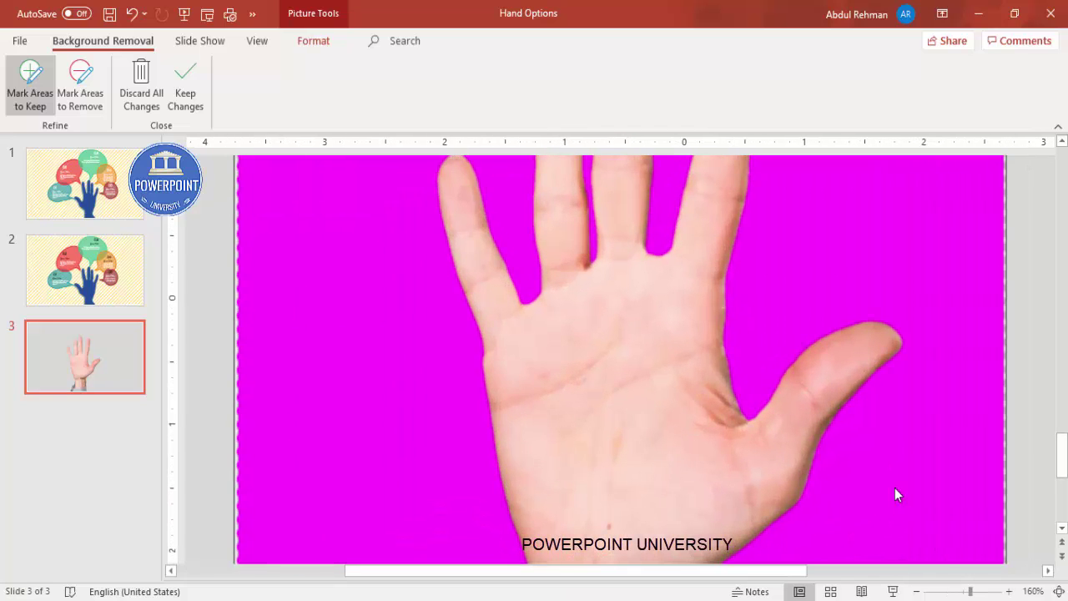
left_click(991, 594)
scroll(876, 501, "down", 5)
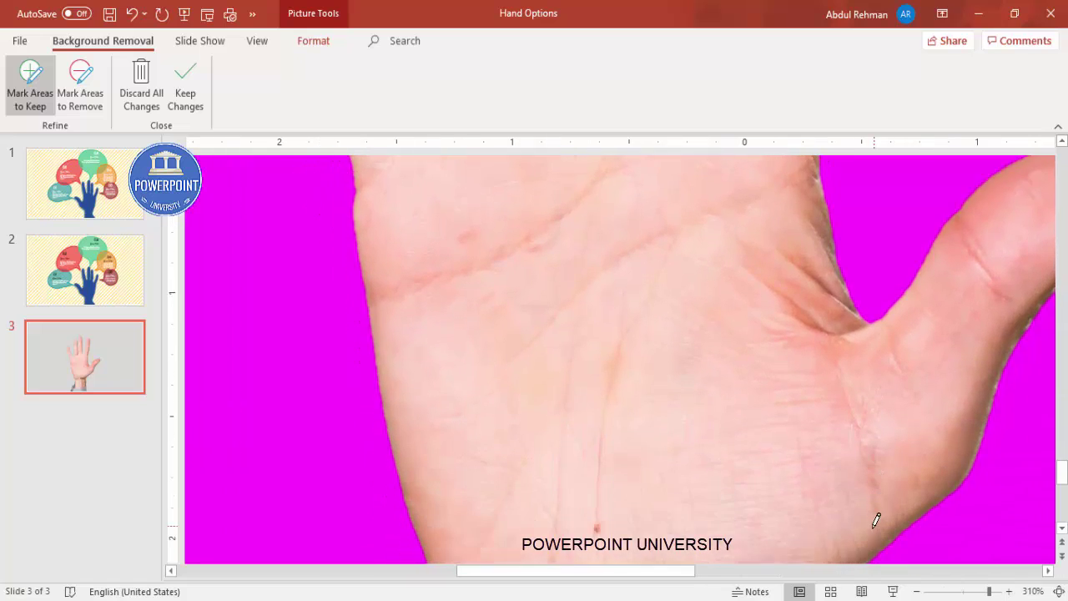
scroll(866, 514, "down", 4)
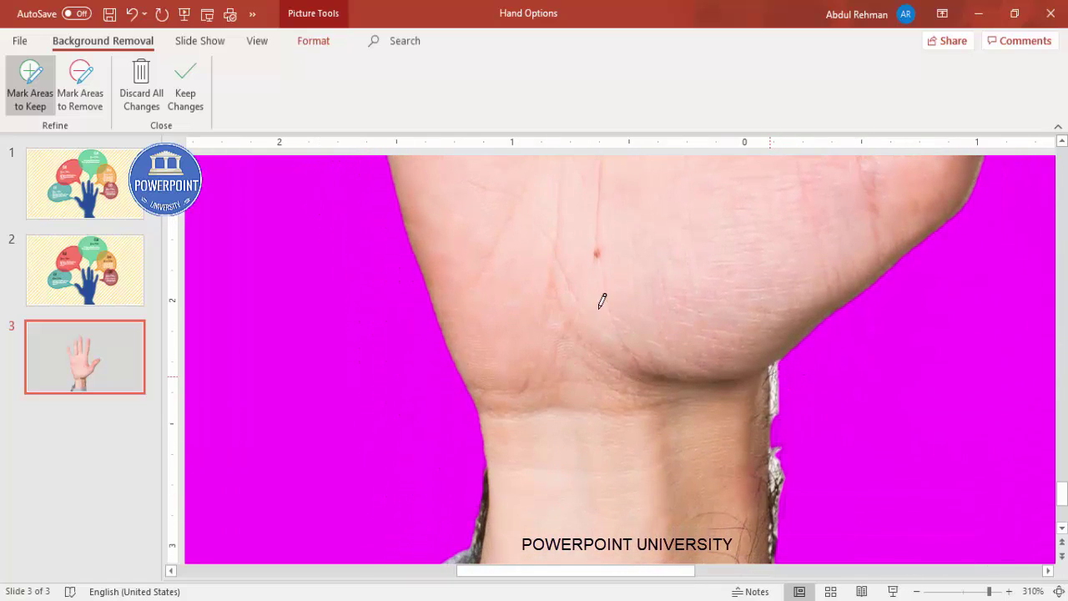
left_click(80, 92)
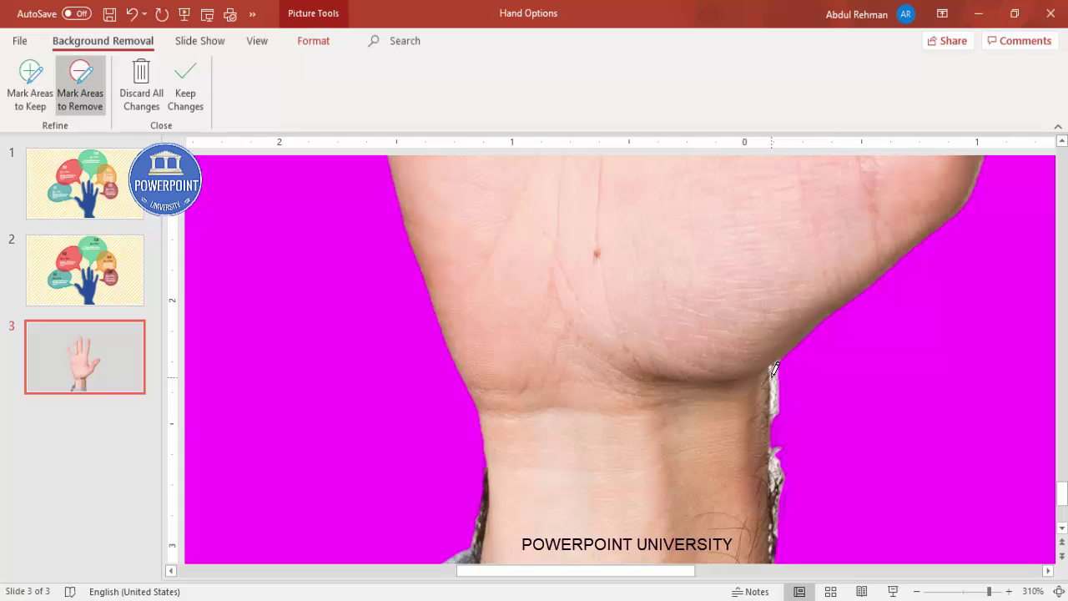
left_click_drag(771, 367, 776, 398)
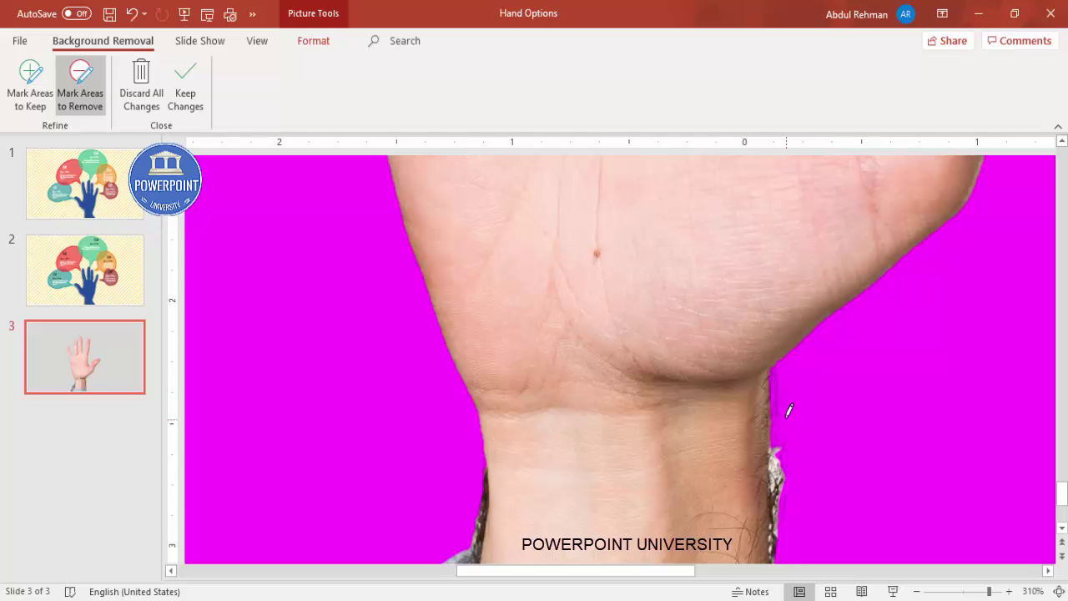
left_click_drag(778, 452, 780, 551)
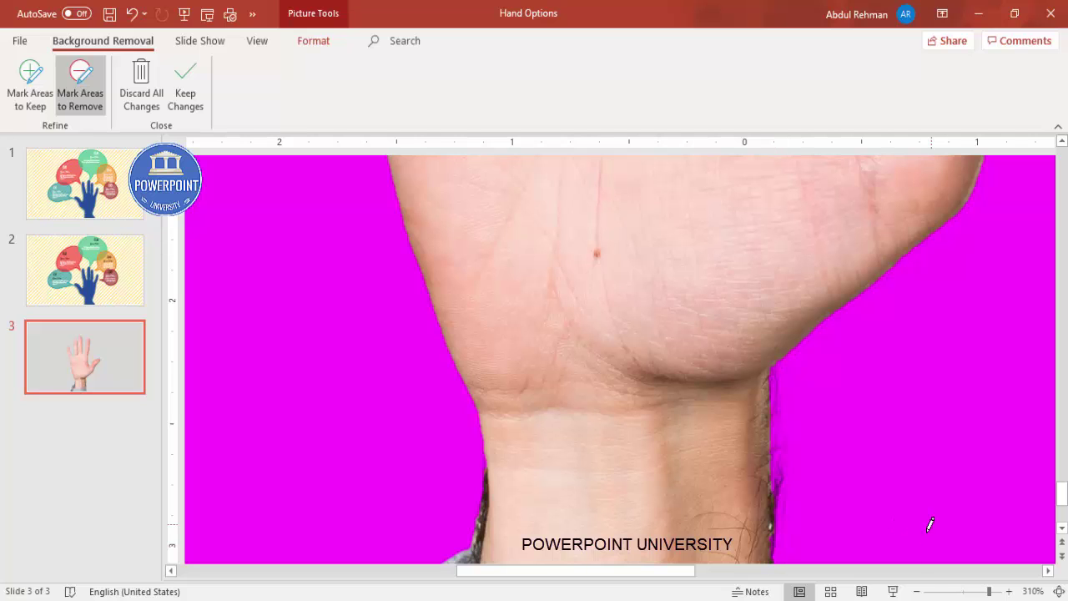
left_click(1058, 591)
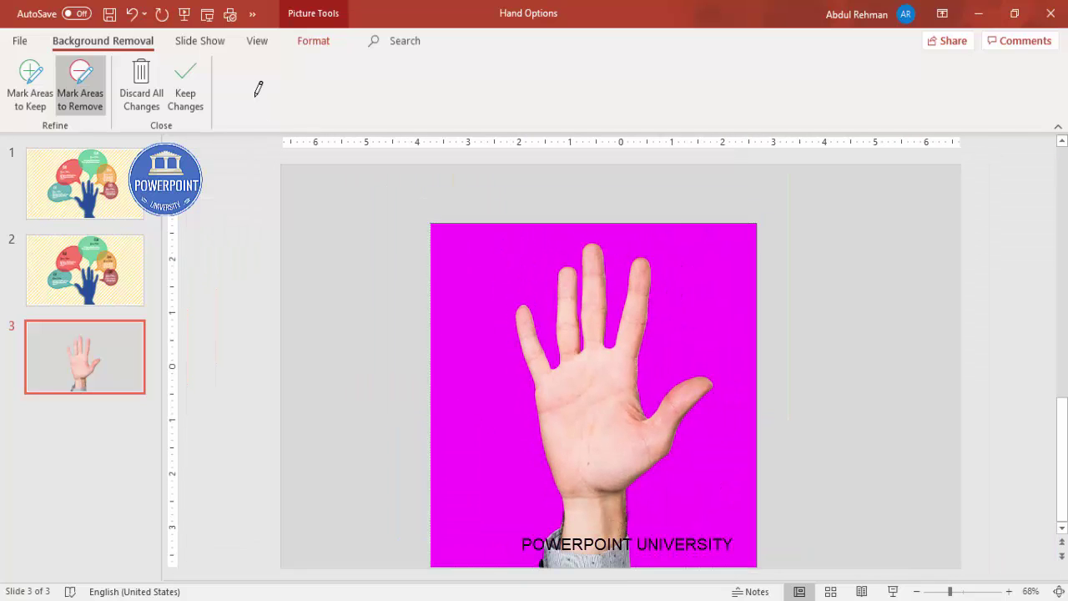
- Keep the background removal, recentre the hand, and crop its empty sides to 4.15" wide
left_click(189, 83)
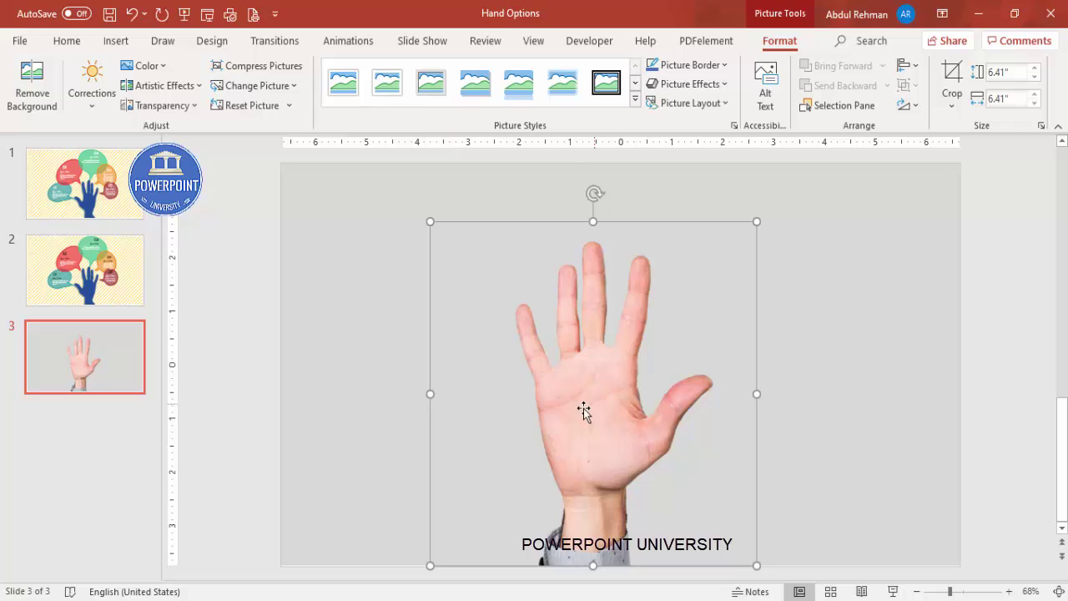
left_click_drag(642, 403, 609, 403)
left_click(953, 77)
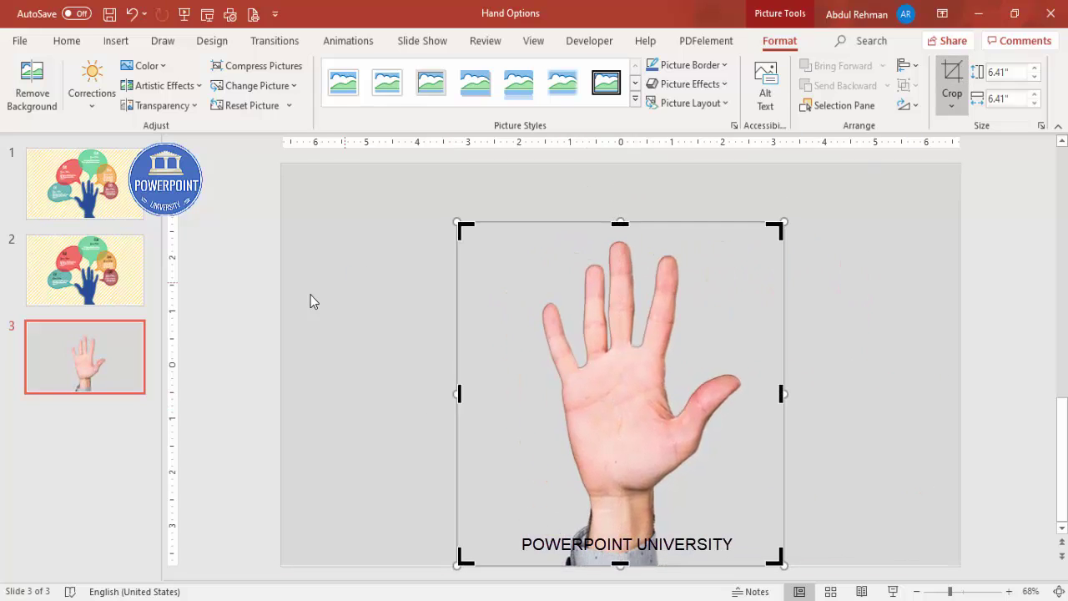
left_click_drag(461, 562, 534, 569)
left_click_drag(784, 567, 747, 565)
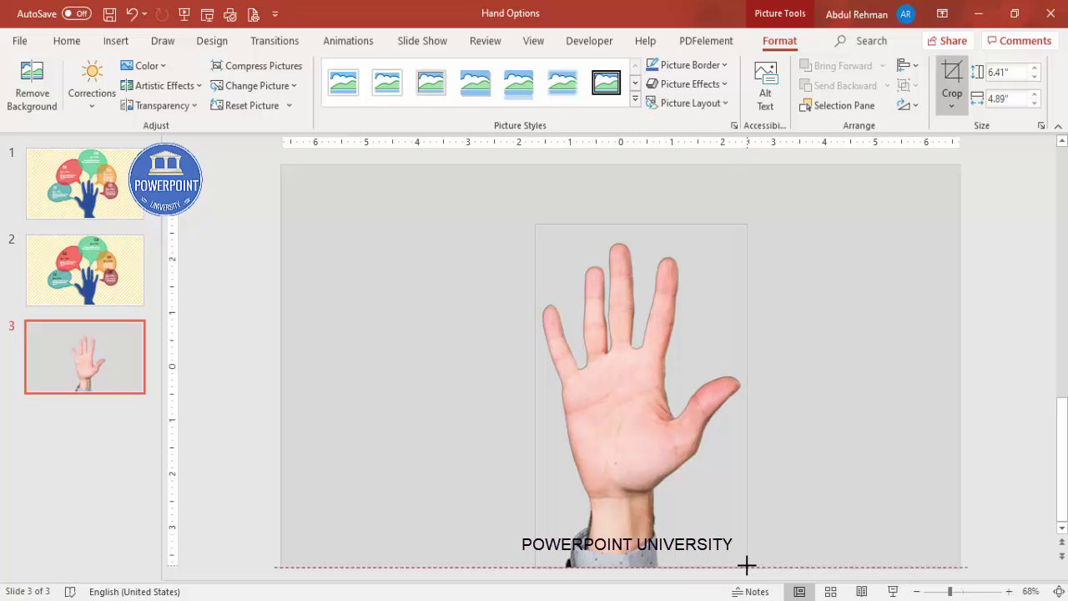
left_click(821, 455)
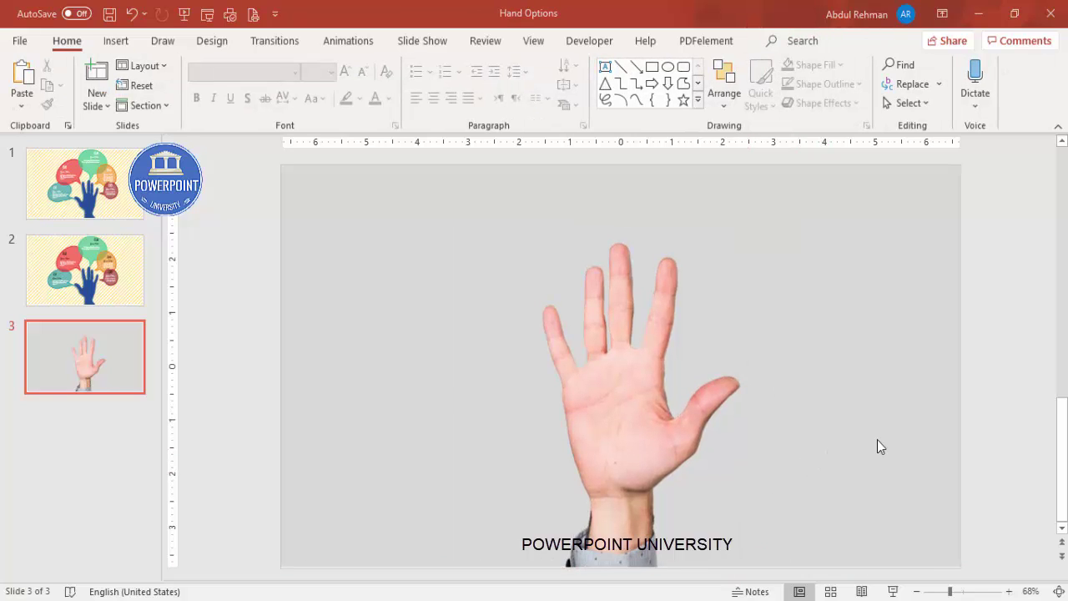
- Set the hand picture's brightness to −100% in Format Picture, making a black silhouette
left_click(624, 379)
right_click(624, 380)
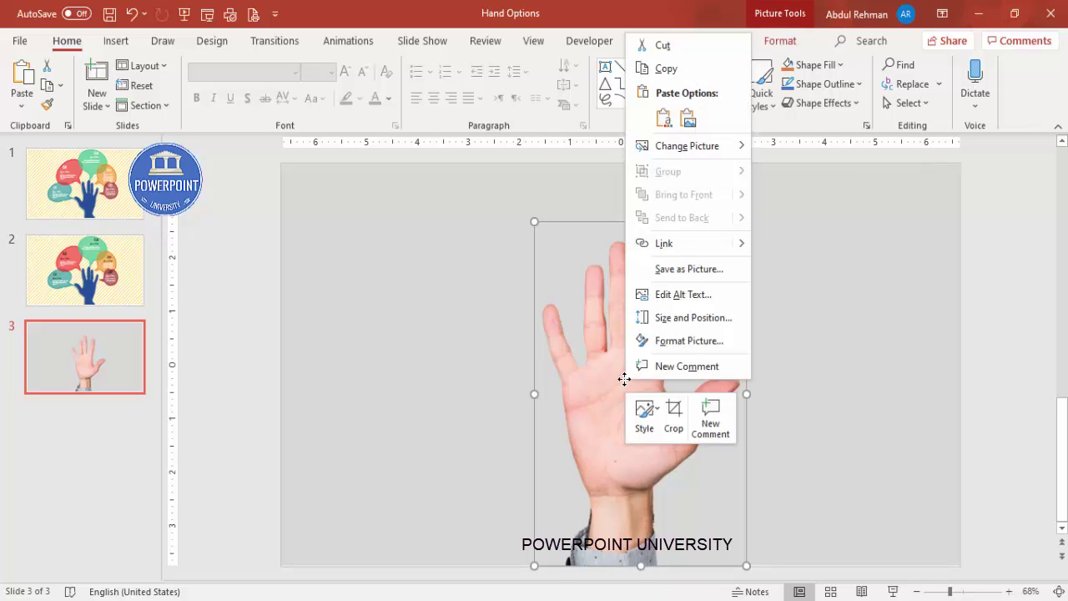
left_click(684, 342)
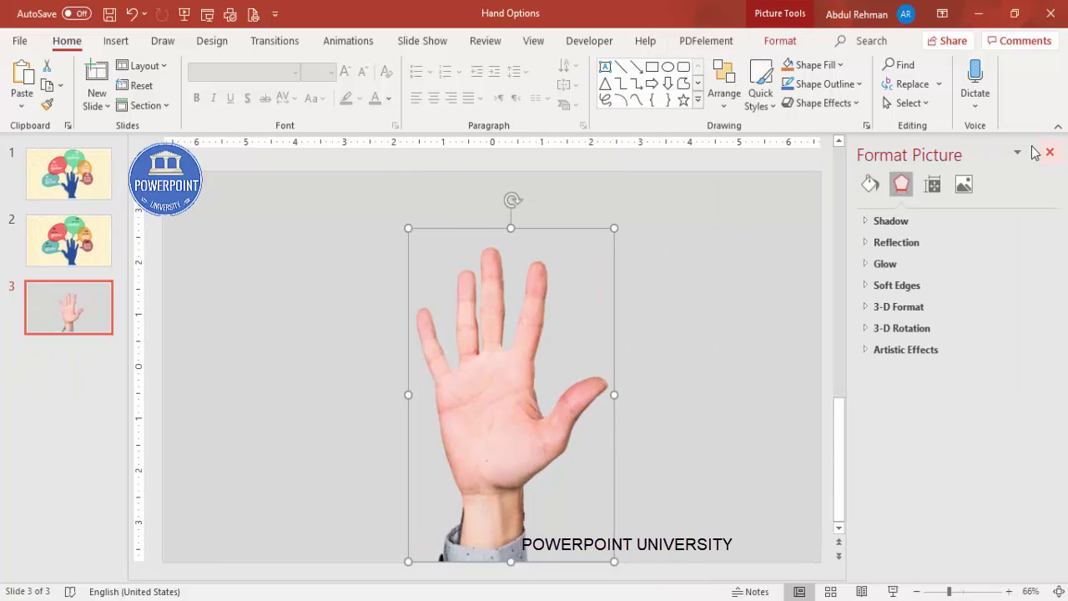
left_click(964, 184)
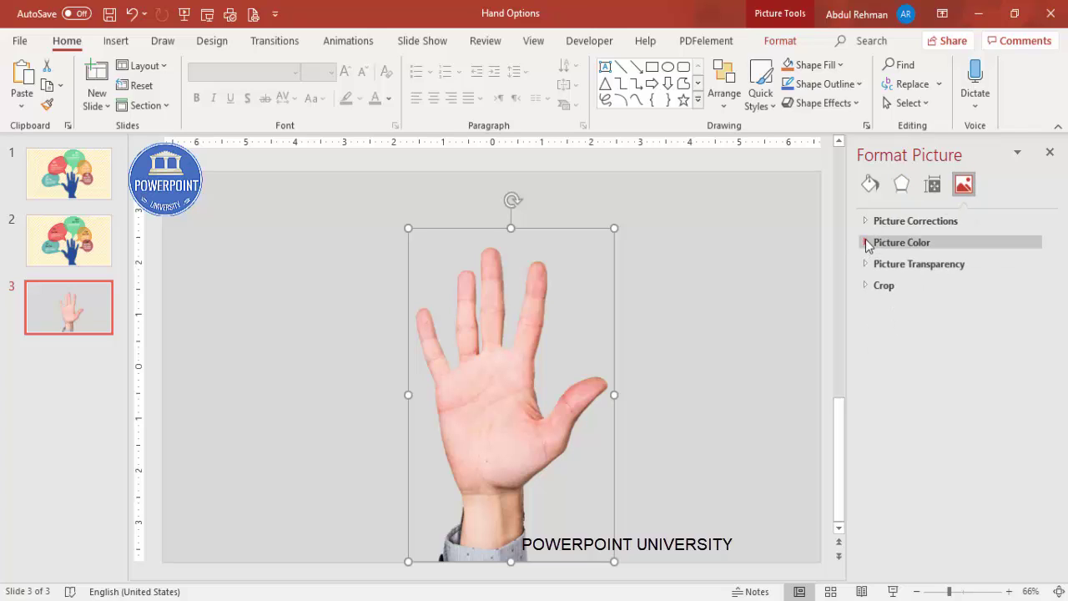
left_click(866, 224)
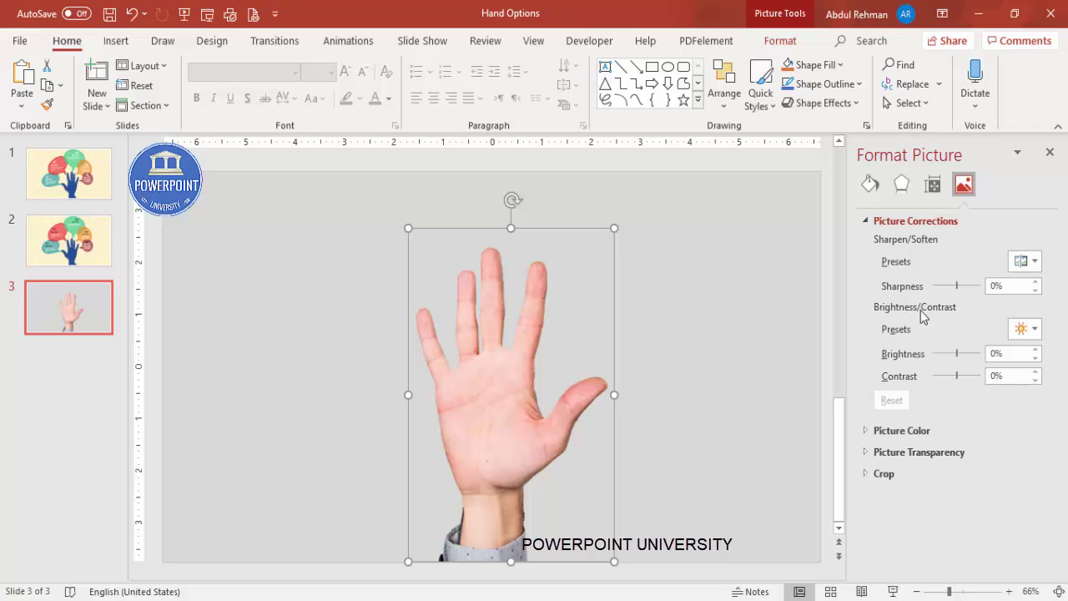
left_click_drag(958, 357, 907, 354)
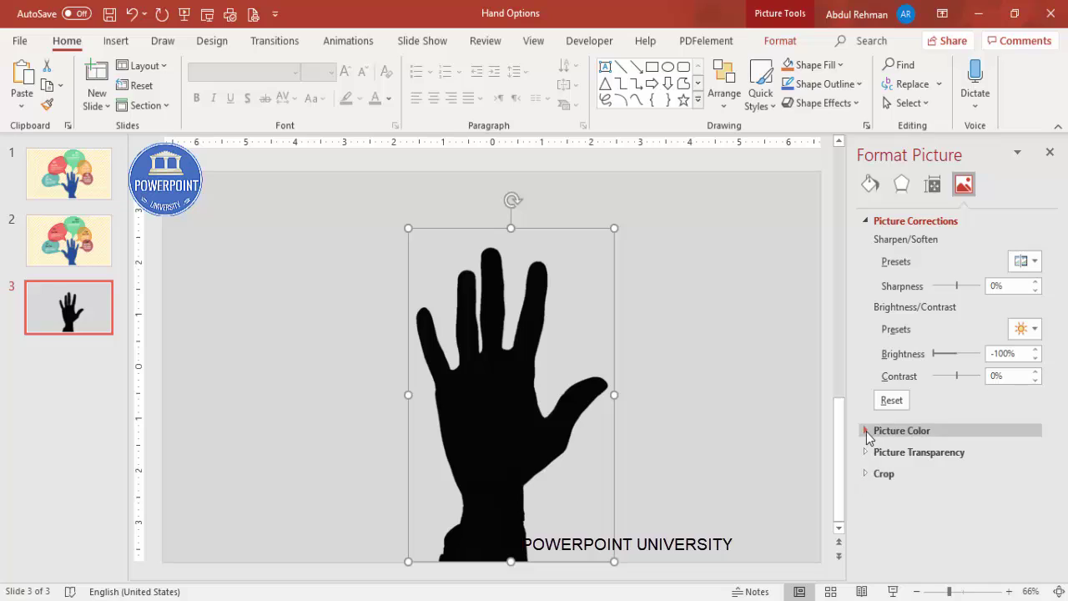
- Recolor the hand silhouette with the dark blue swatch
left_click(867, 433)
left_click_drag(1053, 426, 1052, 483)
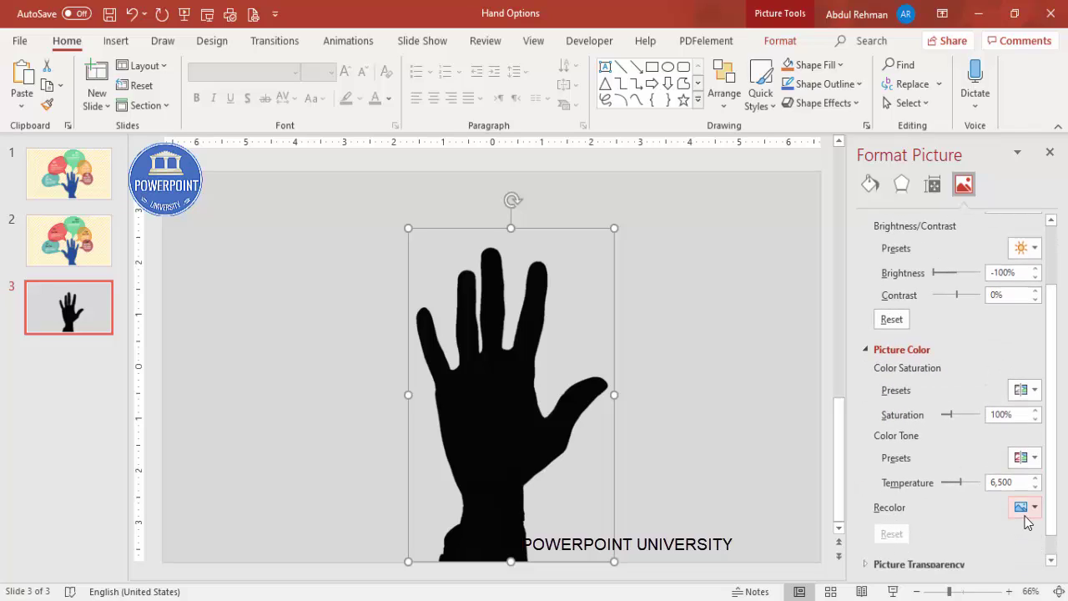
left_click(1024, 509)
left_click(773, 457)
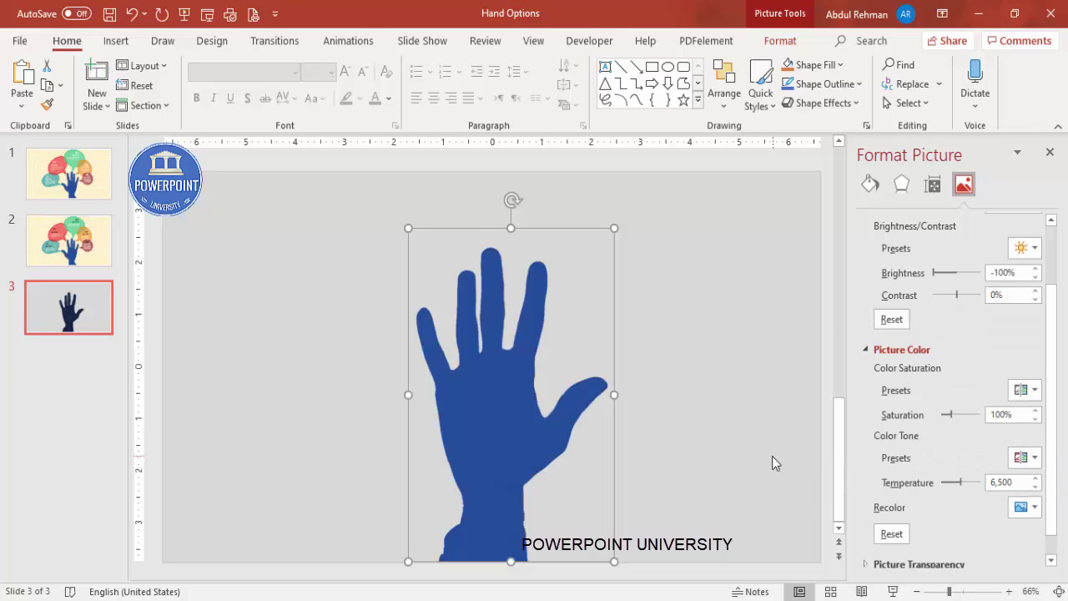
- Shrink the hand picture slightly and shift it a little left
left_click_drag(409, 228, 449, 300)
left_click_drag(517, 375, 499, 376)
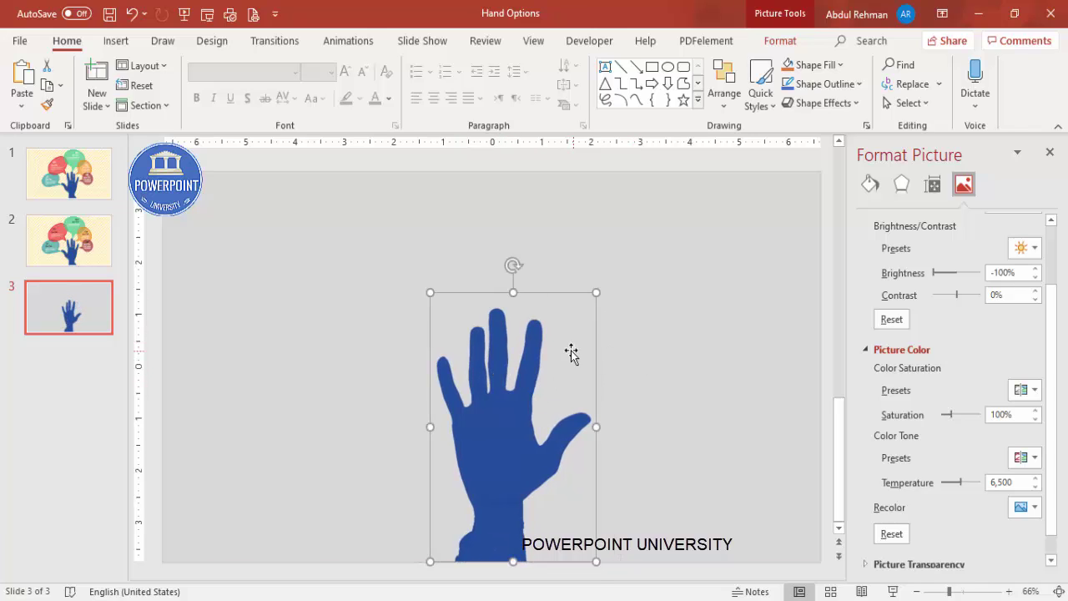
left_click(636, 356)
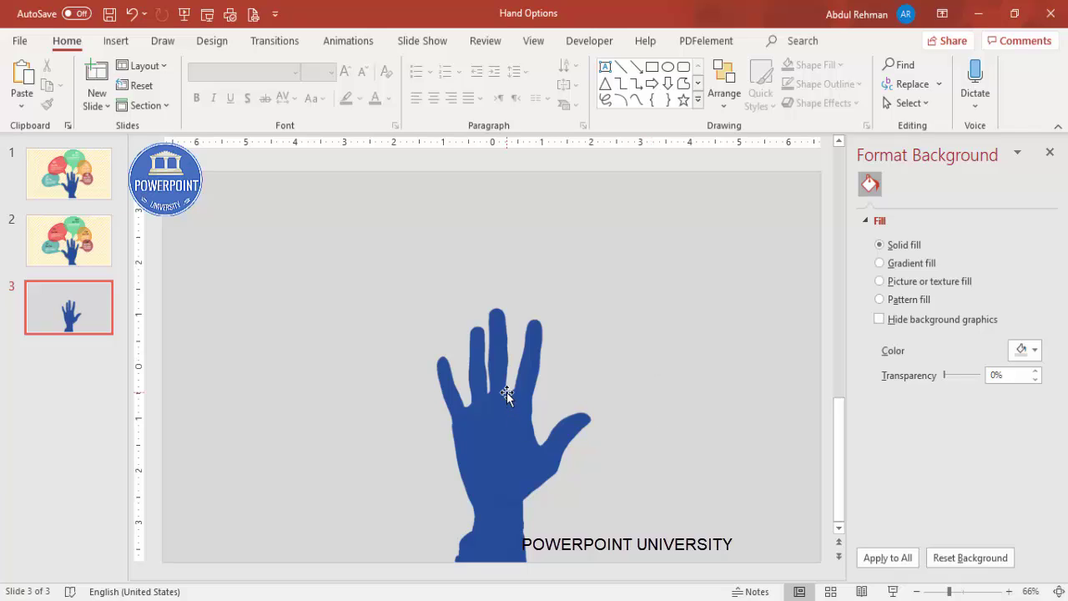
- Flip the blue hand horizontally so the thumb points left
left_click(508, 427)
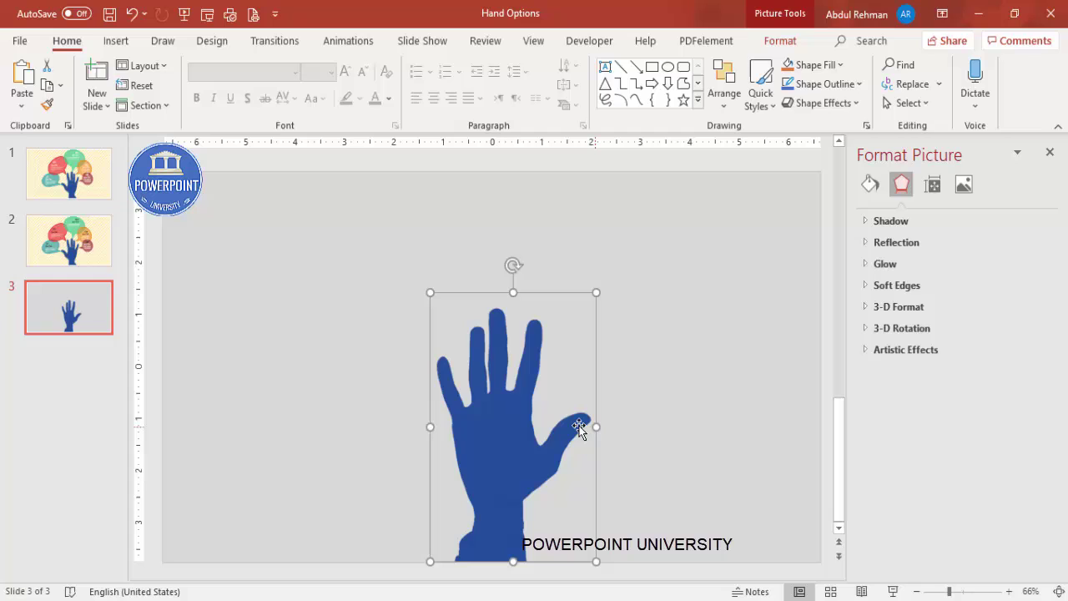
left_click(797, 42)
left_click(908, 105)
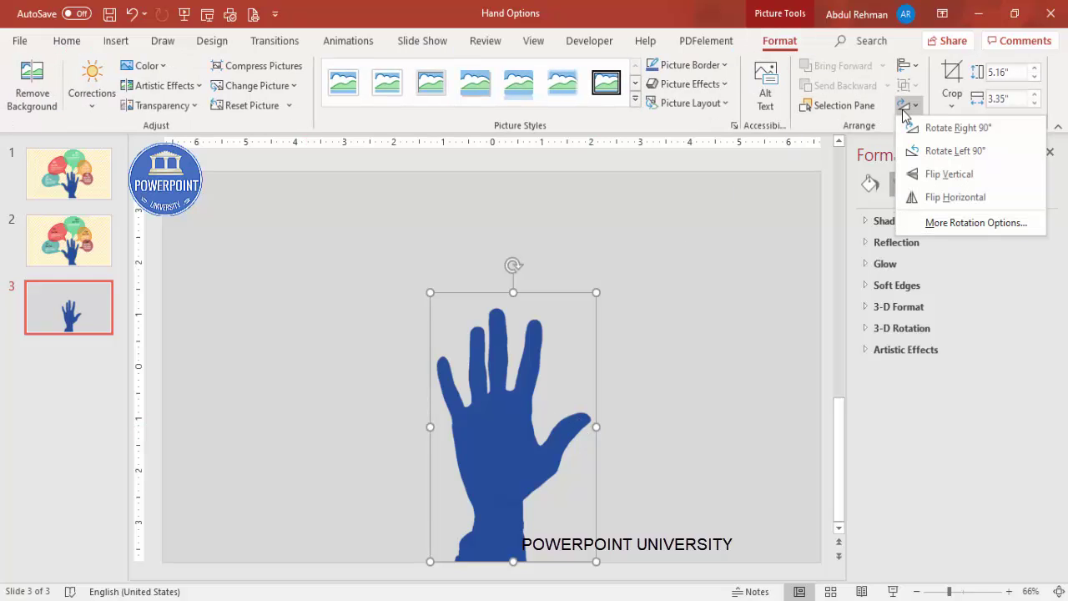
left_click(952, 201)
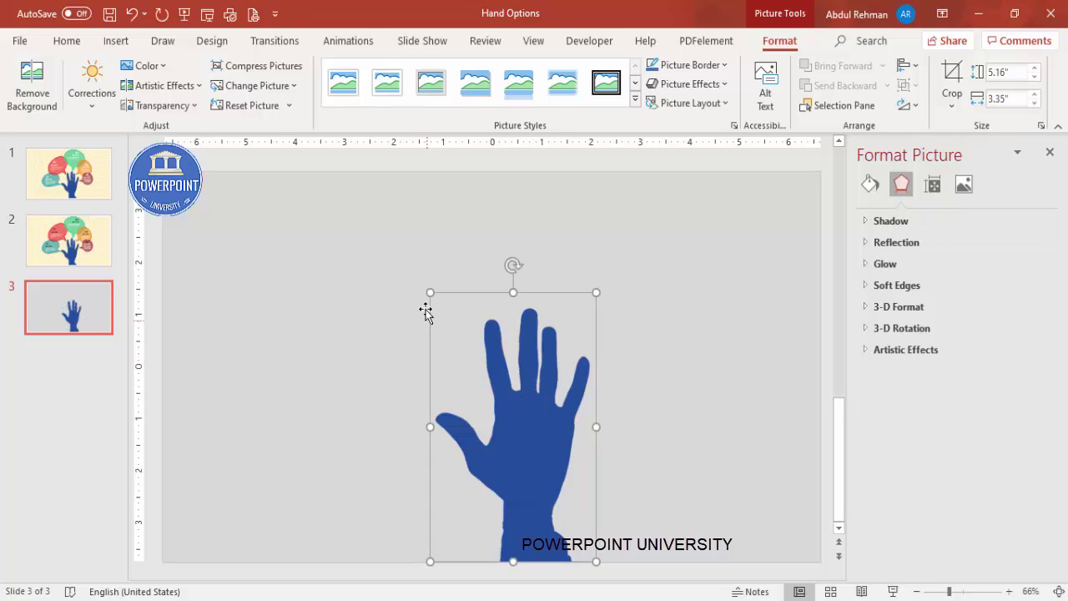
- Enlarge the flipped hand slightly to 5.38" by 3.49"
left_click_drag(430, 292, 423, 282)
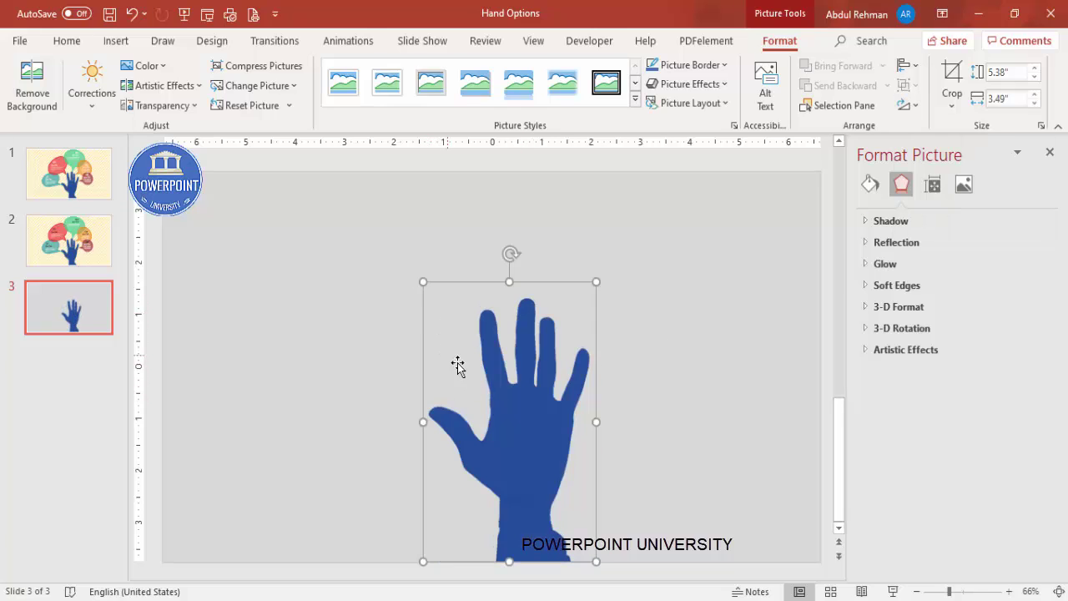
left_click(644, 411)
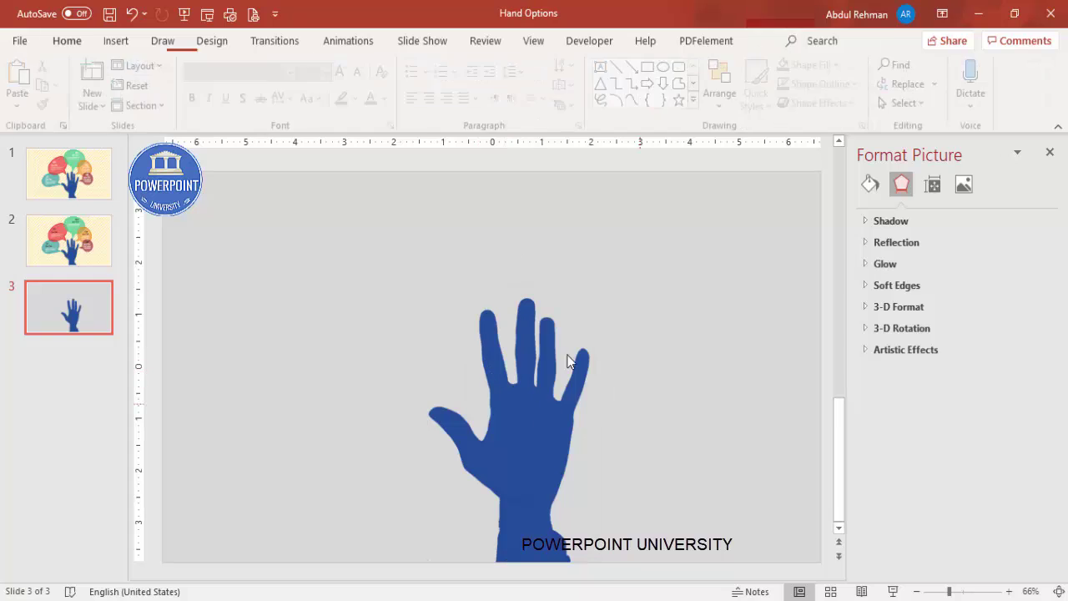
left_click(116, 41)
left_click(250, 84)
- Draw an Oval Speech Bubble left of the hand with its tail meeting the thumb
scroll(352, 355, "down", 4)
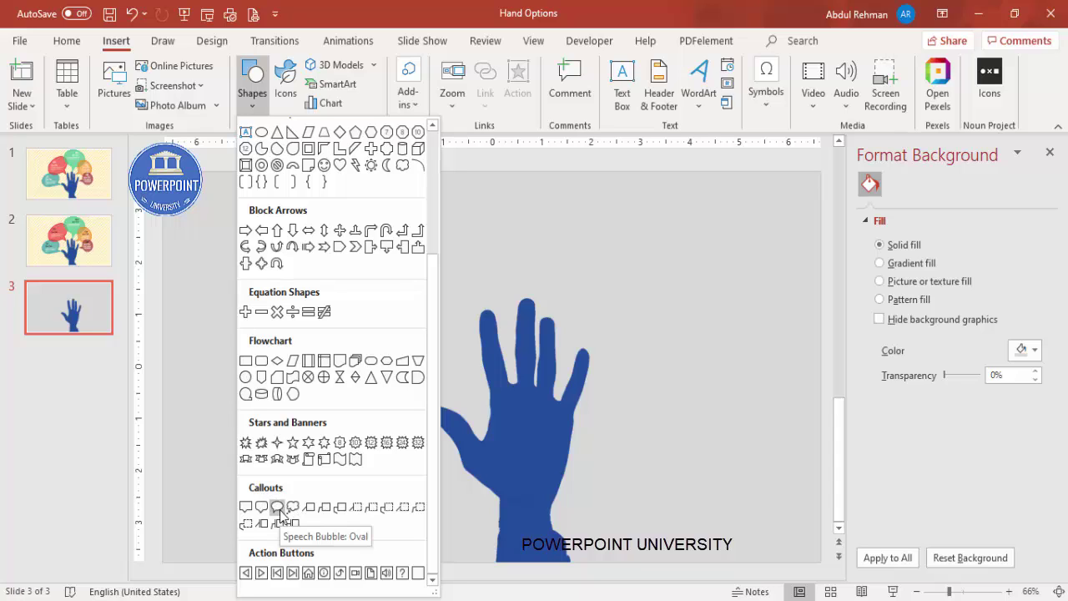
left_click(279, 509)
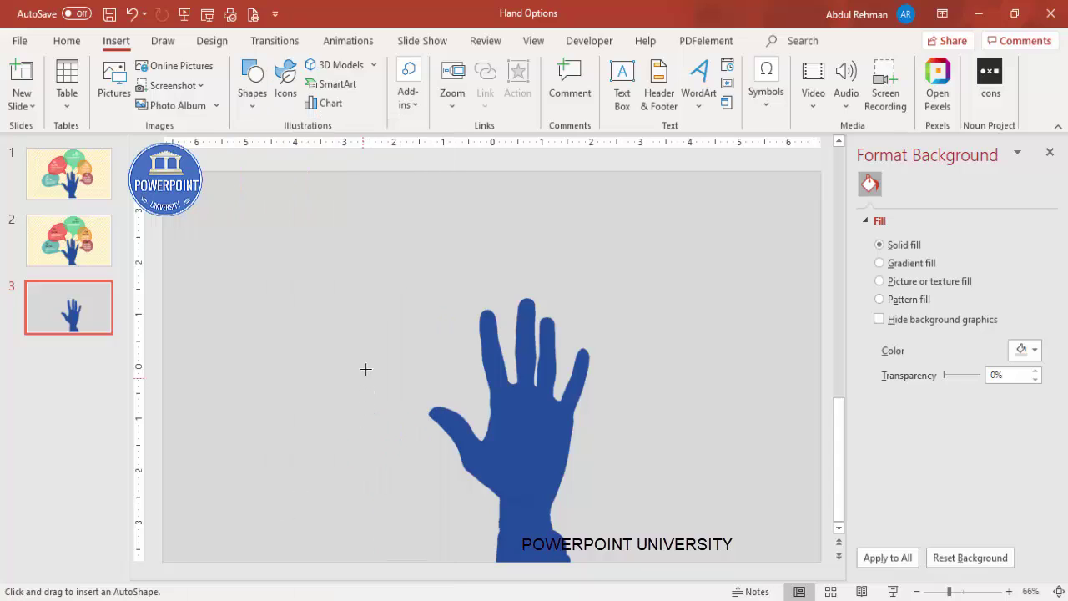
left_click_drag(330, 328, 433, 434)
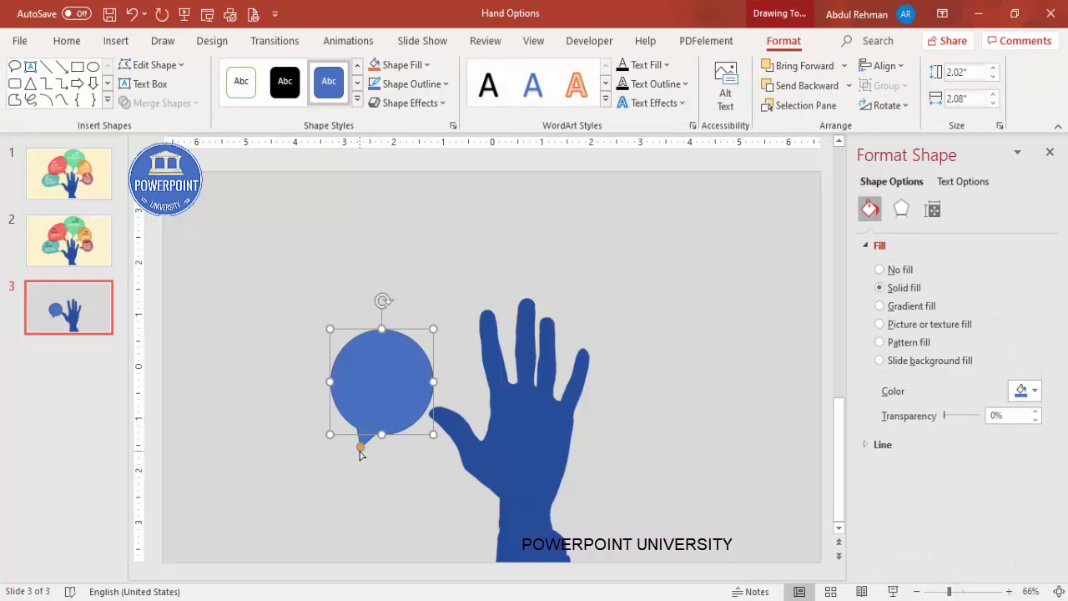
left_click_drag(360, 454, 448, 436)
left_click_drag(399, 373, 377, 361)
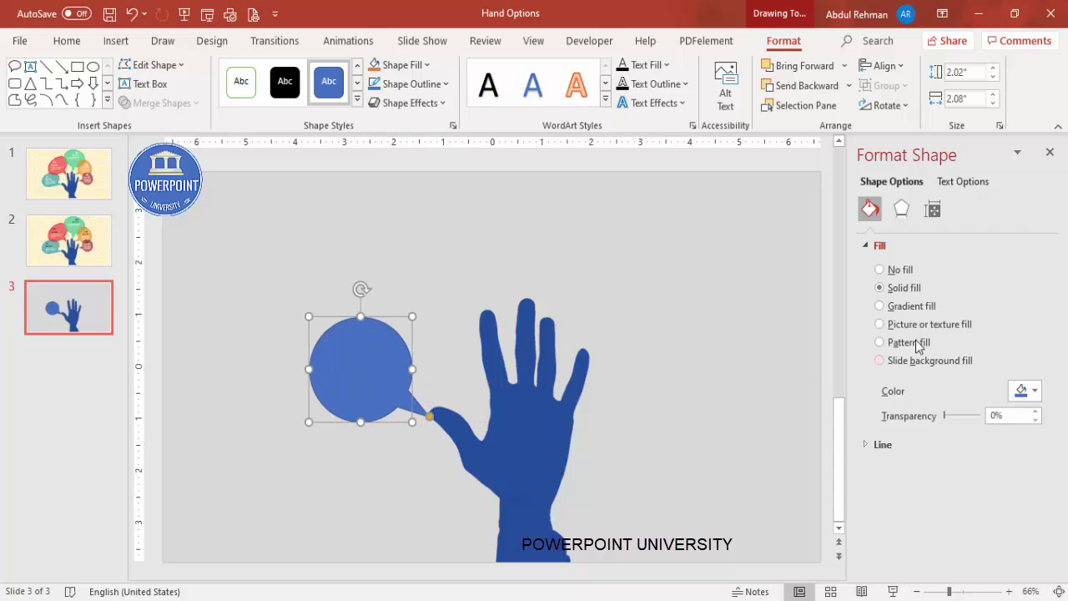
- Curve the bubble's tail into a pointed shape using Edit Points
left_click_drag(959, 593, 968, 592)
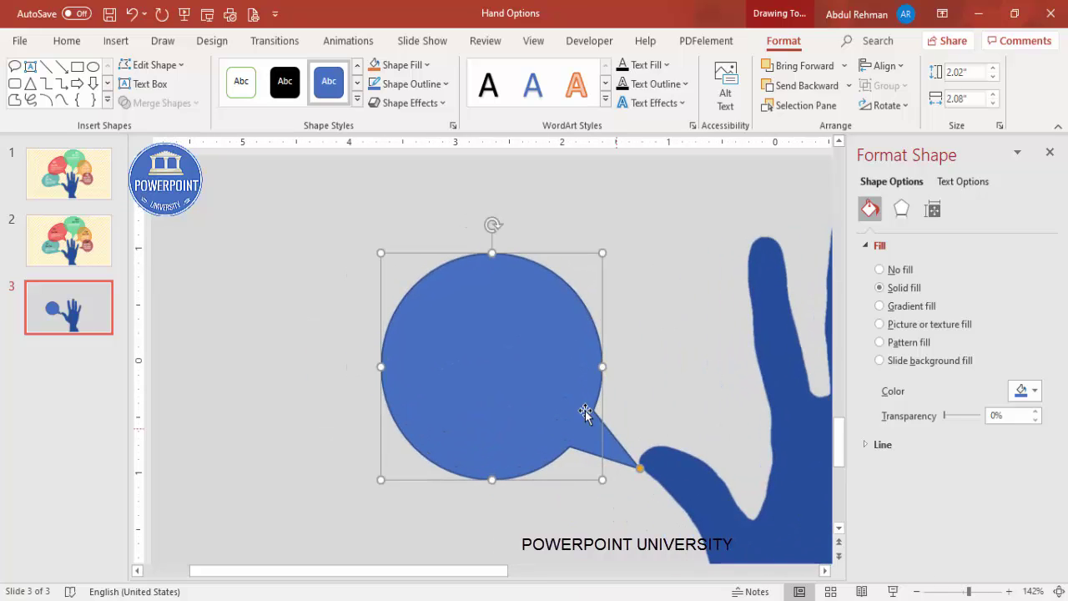
right_click(506, 364)
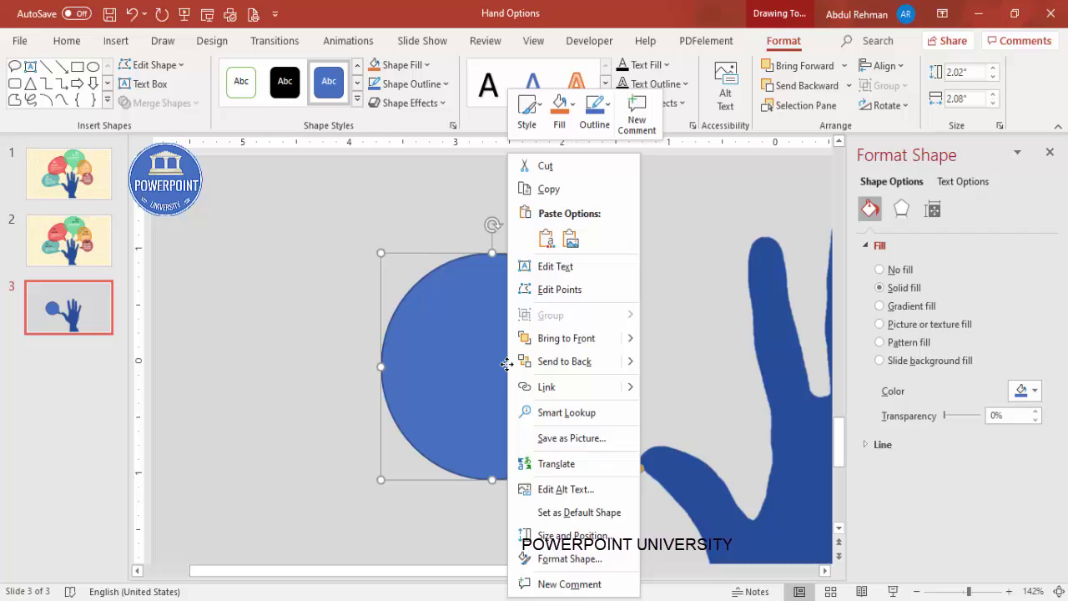
left_click(589, 287)
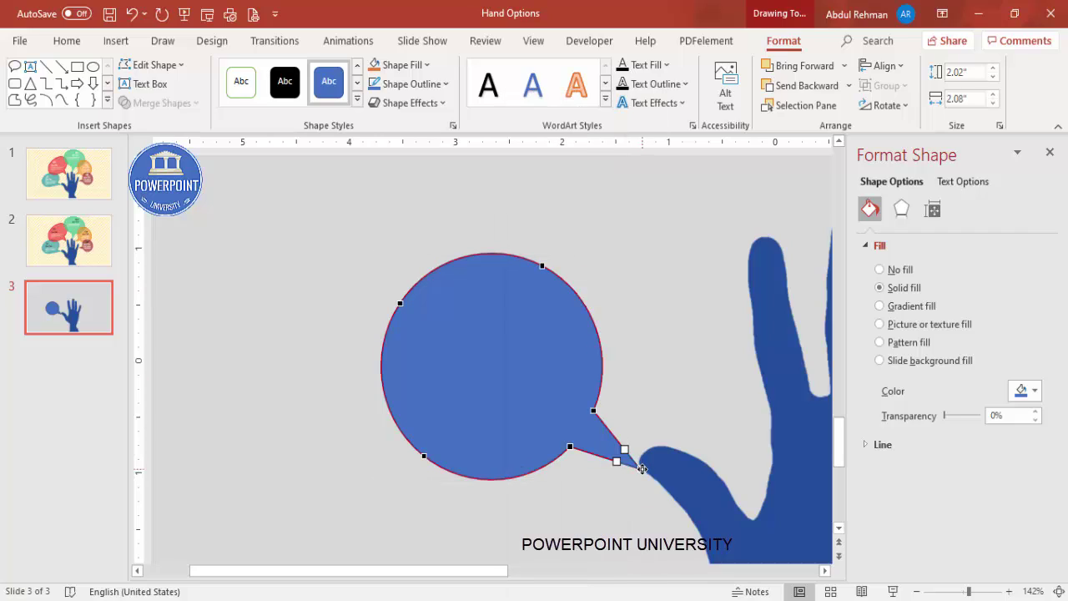
left_click_drag(616, 462, 649, 456)
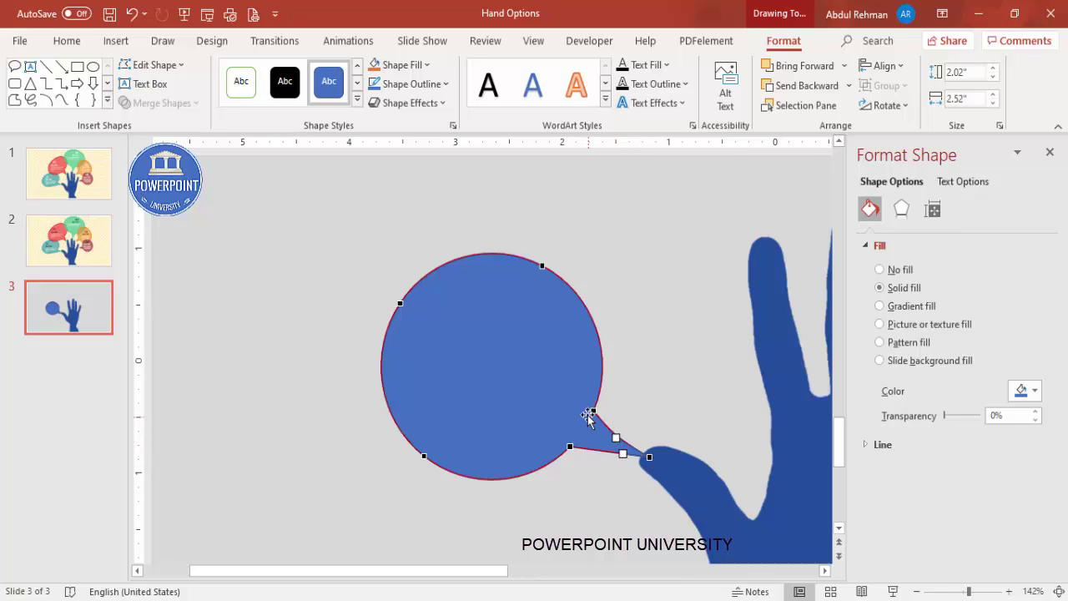
mouse_move(606, 430)
left_mouse_down()
mouse_move(612, 461)
mouse_move(602, 461)
mouse_move(598, 437)
left_mouse_up()
- Shrink the speech bubble to 1.62" by 2.31", keeping its tail on the hand
left_click(662, 406)
left_click(453, 370)
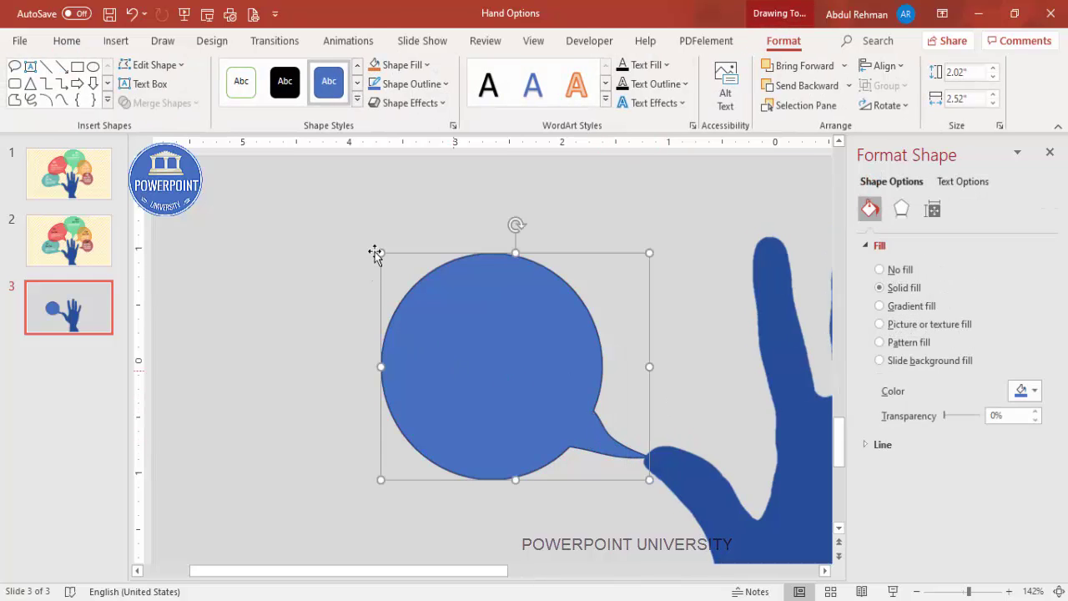
left_click_drag(381, 252, 402, 297)
left_click(1058, 591)
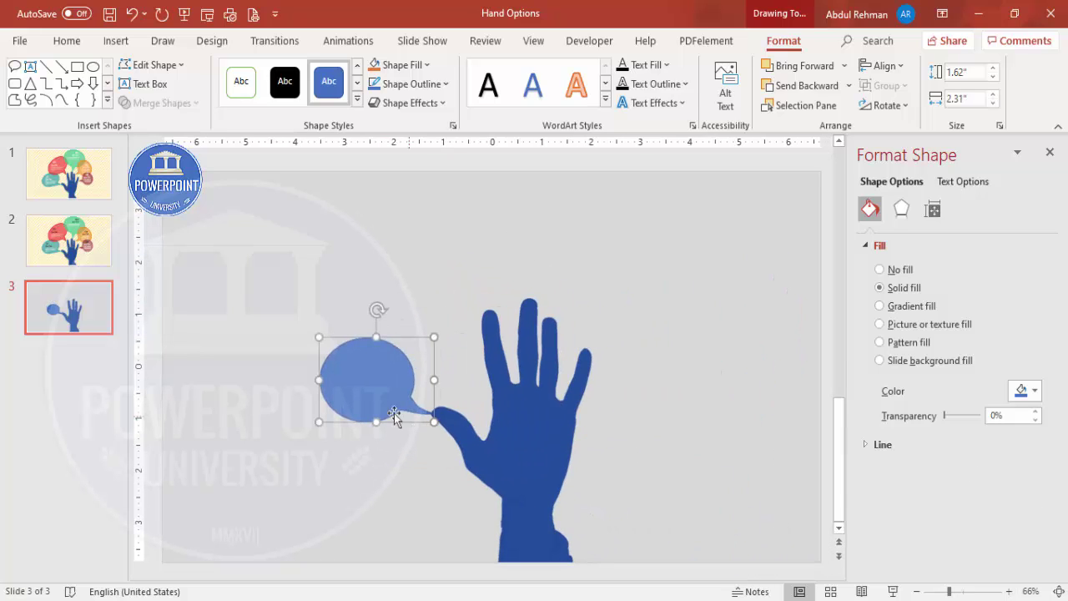
- Give the speech bubble a red fill and a red outline
left_click(1022, 393)
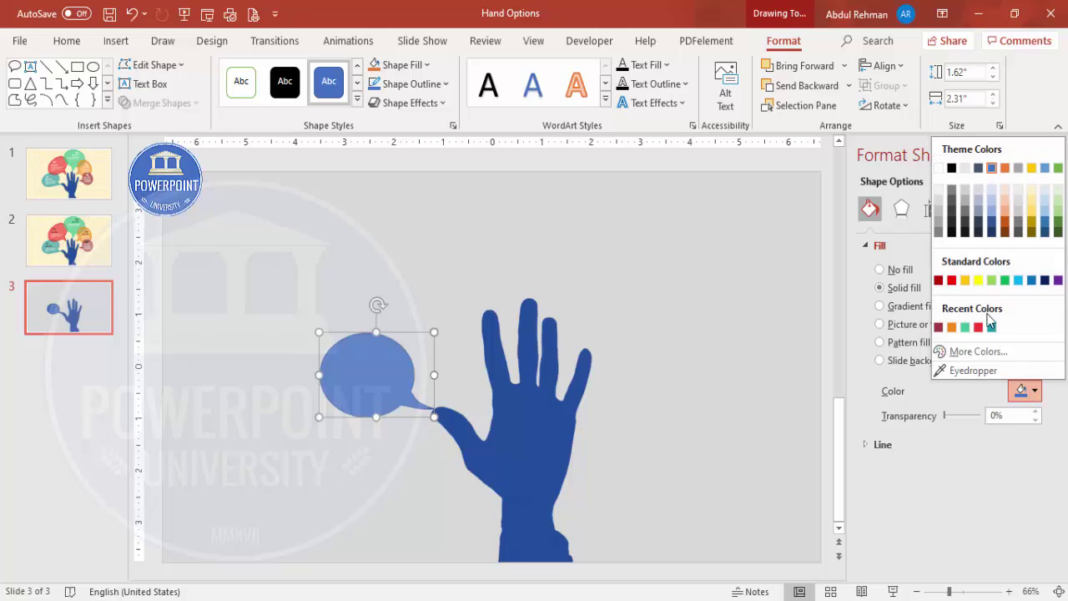
left_click(939, 327)
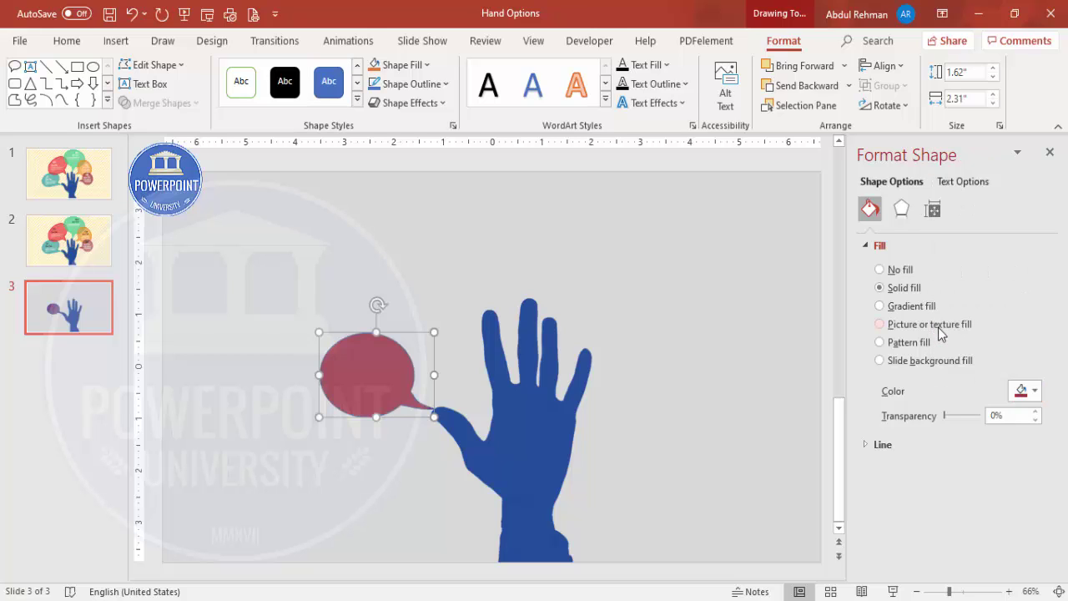
left_click(433, 84)
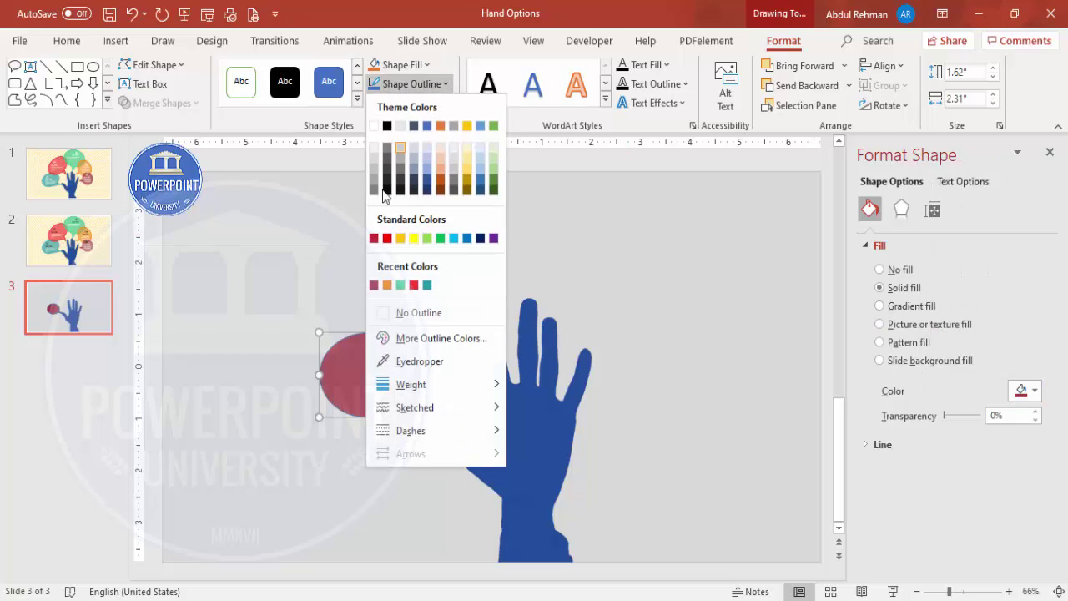
left_click(375, 284)
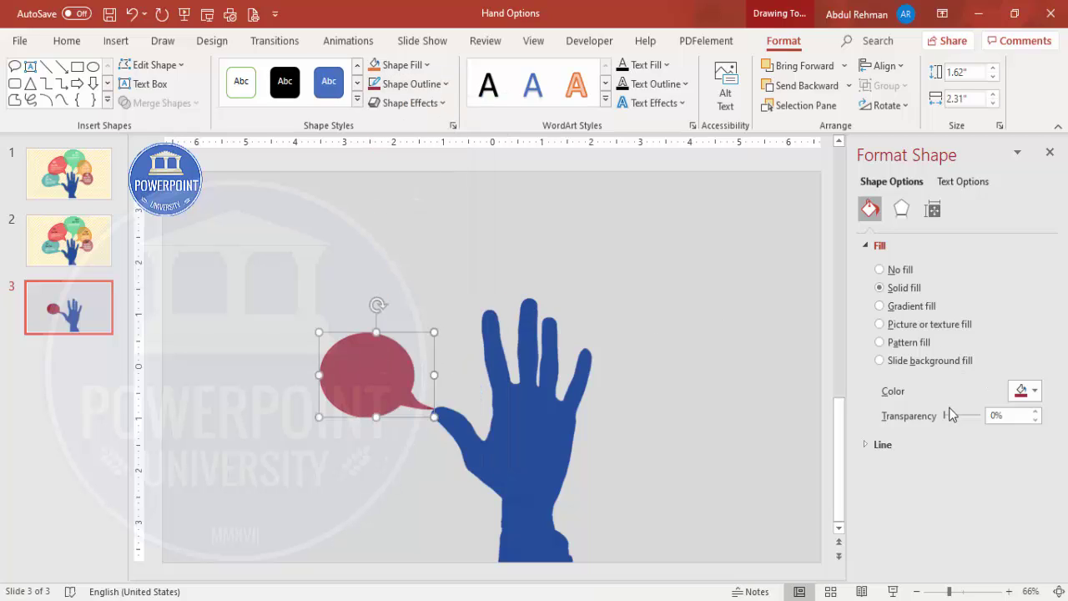